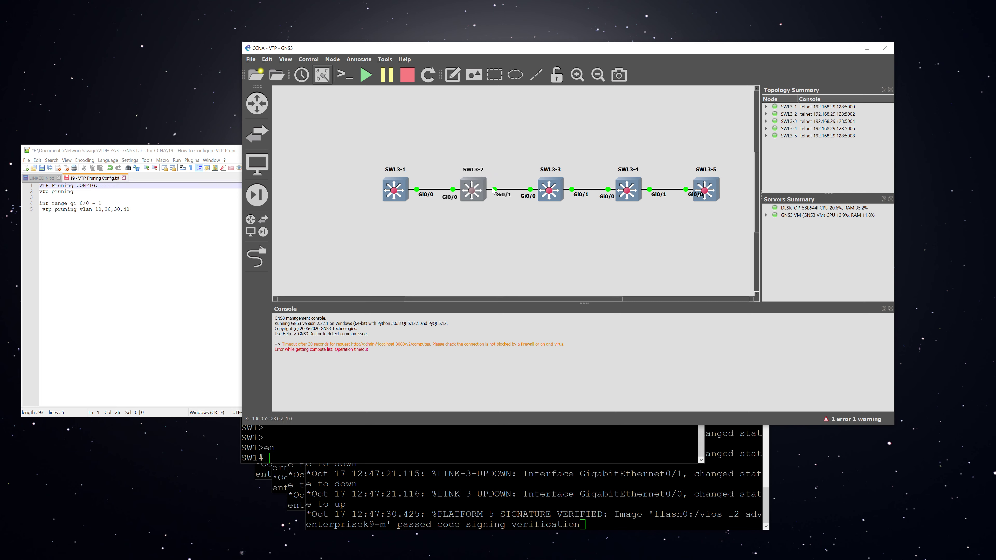
pyautogui.moveTo(563, 192)
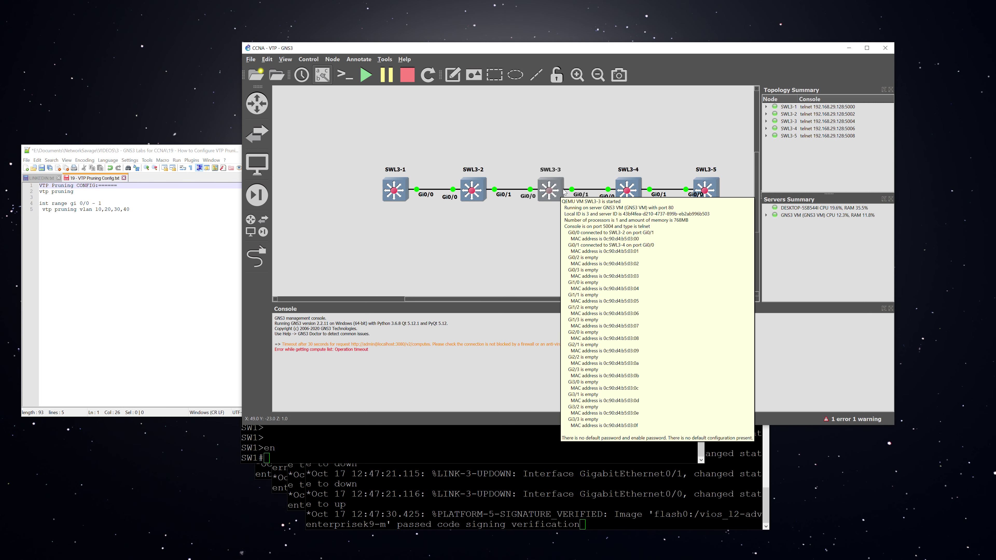
pyautogui.moveTo(391, 191)
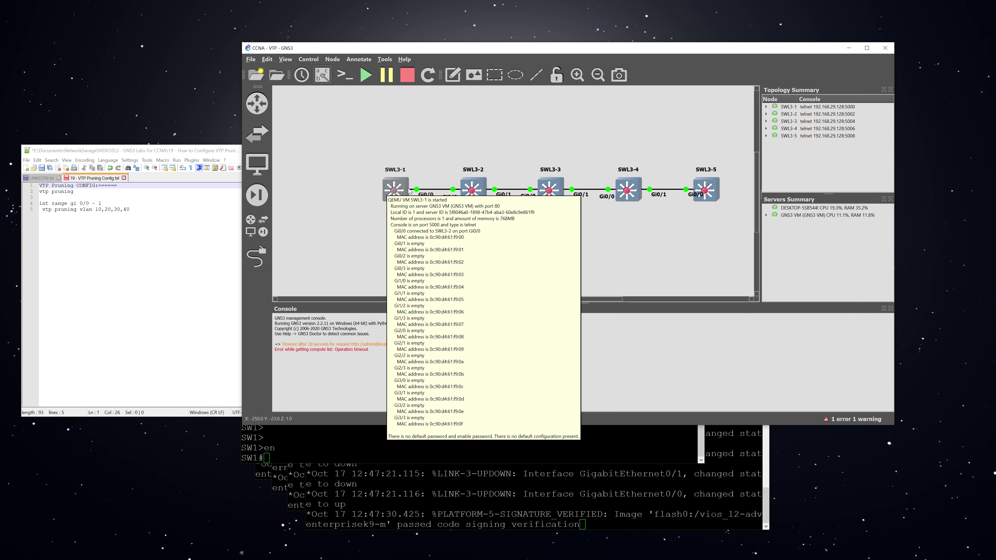
# Run 'sh vl b' on SW1, highlighting its VLANs 10–30 and VLAN 40 TEST on SW3.
pyautogui.click(320, 459)
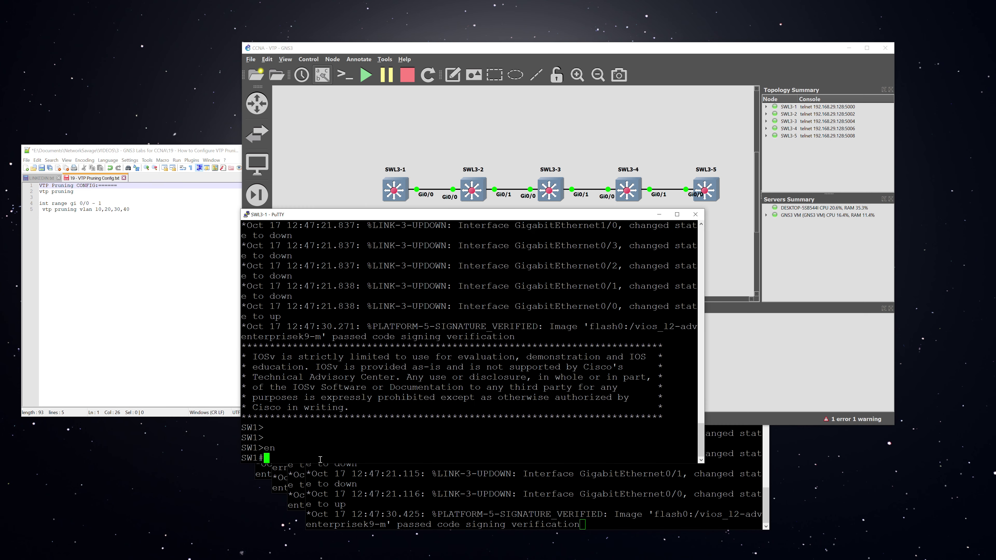
pyautogui.write('sh vl b')
pyautogui.press('Return')
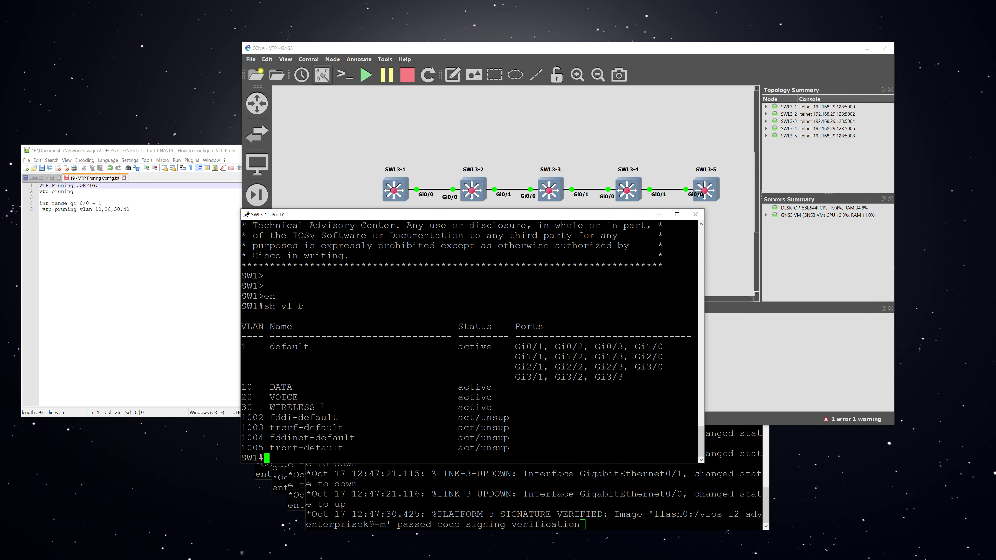
pyautogui.moveTo(324, 407); pyautogui.dragTo(242, 388)
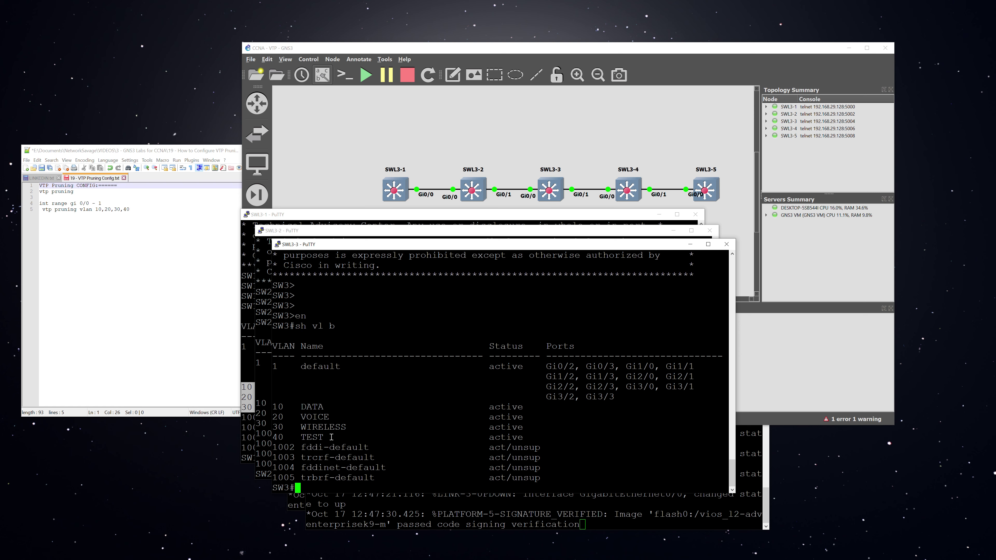
pyautogui.moveTo(331, 437); pyautogui.dragTo(274, 435)
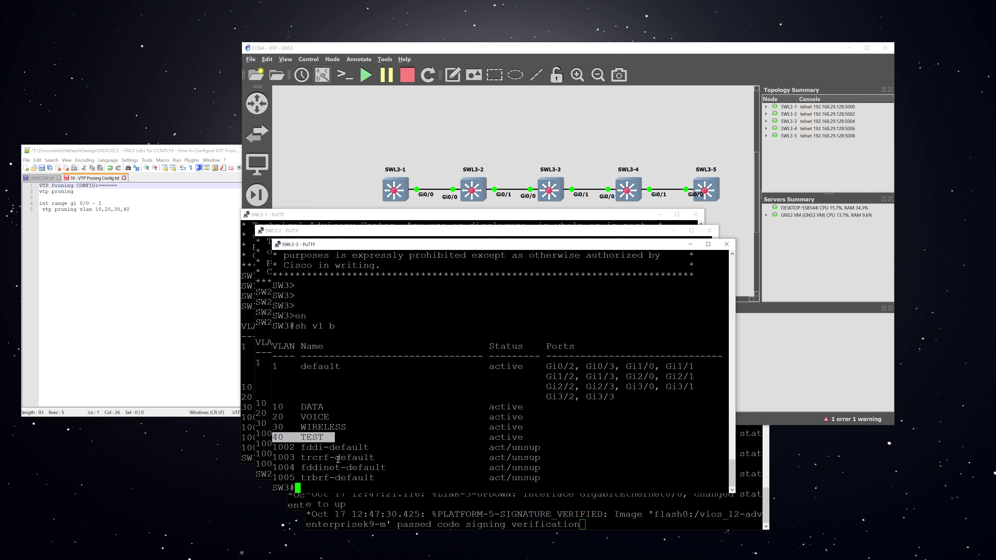
# List the VLANs on SW4 and SW5, entering privileged mode on SW5 first.
pyautogui.click(298, 503)
pyautogui.press('Return')
pyautogui.write('sh vlan br')
pyautogui.press('Return')
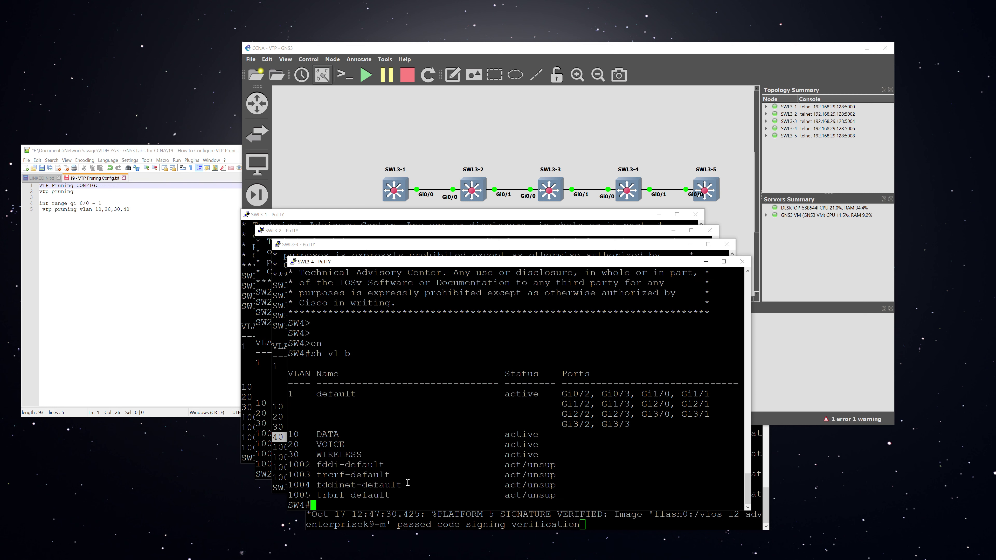
pyautogui.click(338, 522)
pyautogui.press('Return')
pyautogui.press('Return')
pyautogui.write('en')
pyautogui.press('Return')
pyautogui.write('sh vl b')
pyautogui.press('Return')
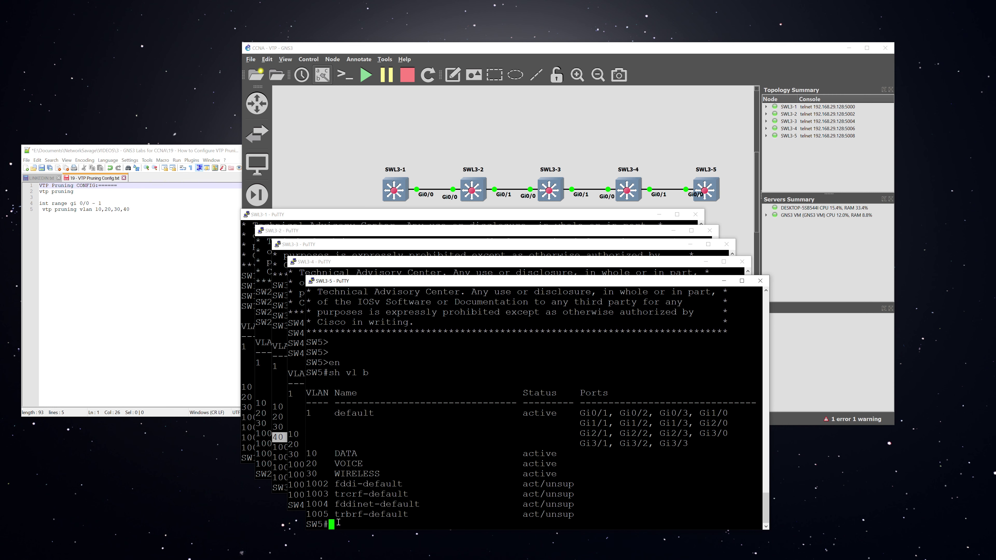
# Copy 'vtp pruning' from the notes and paste it into SW1's console.
pyautogui.click(91, 228)
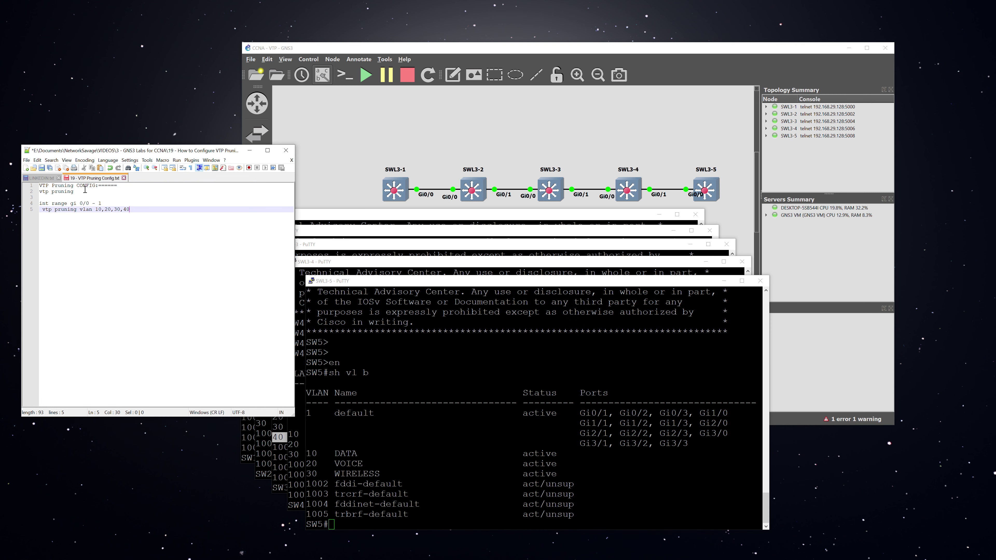
pyautogui.moveTo(85, 191); pyautogui.dragTo(39, 192)
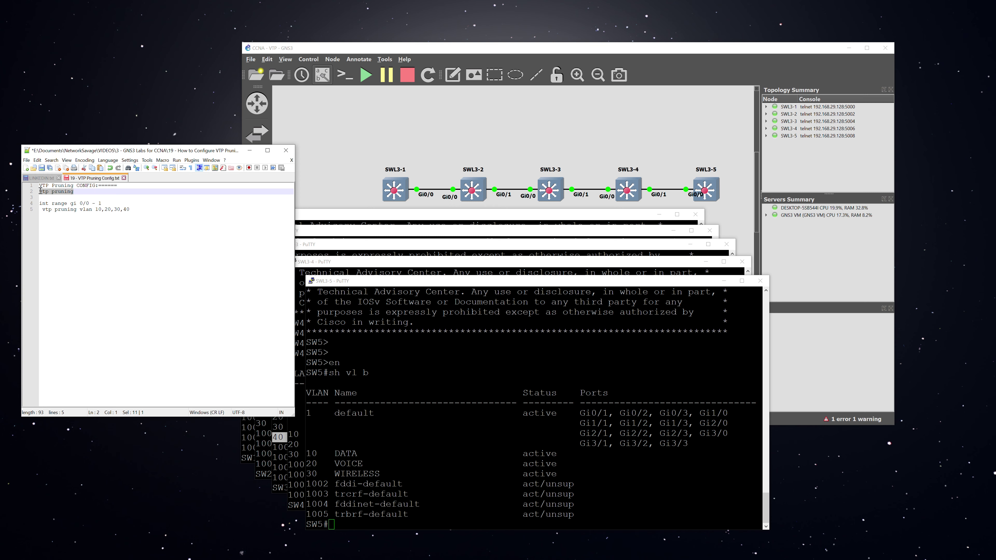
pyautogui.click(430, 215)
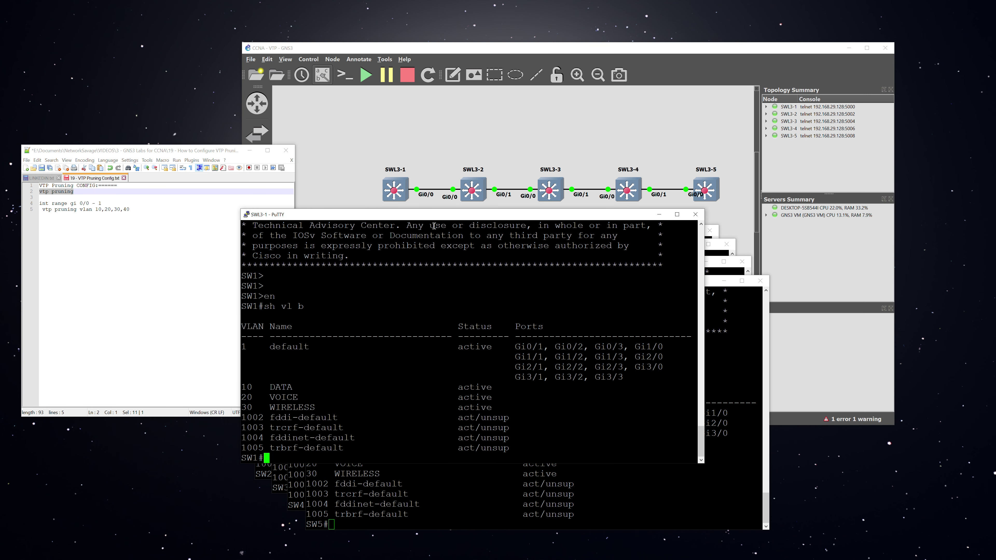
pyautogui.rightClick(434, 240)
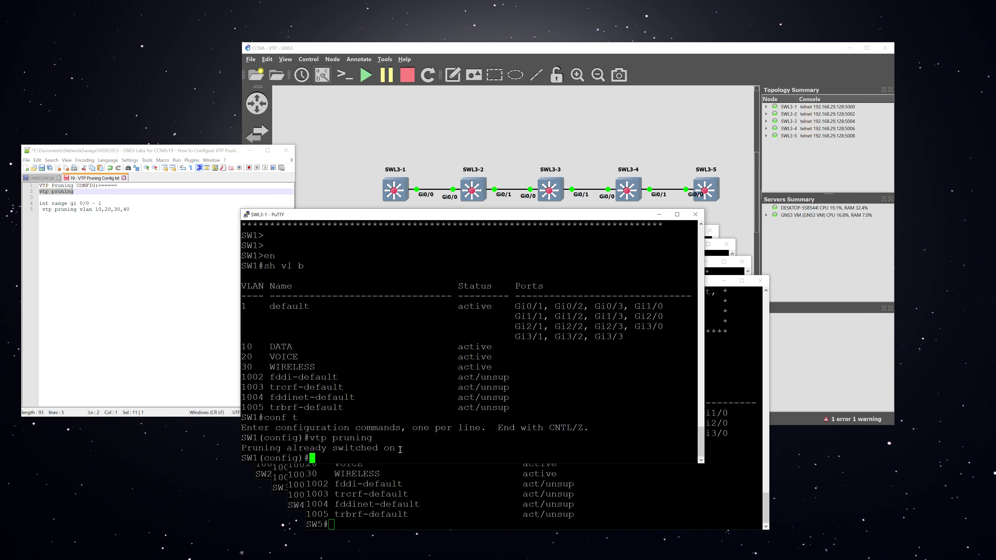
pyautogui.moveTo(400, 449); pyautogui.dragTo(241, 449)
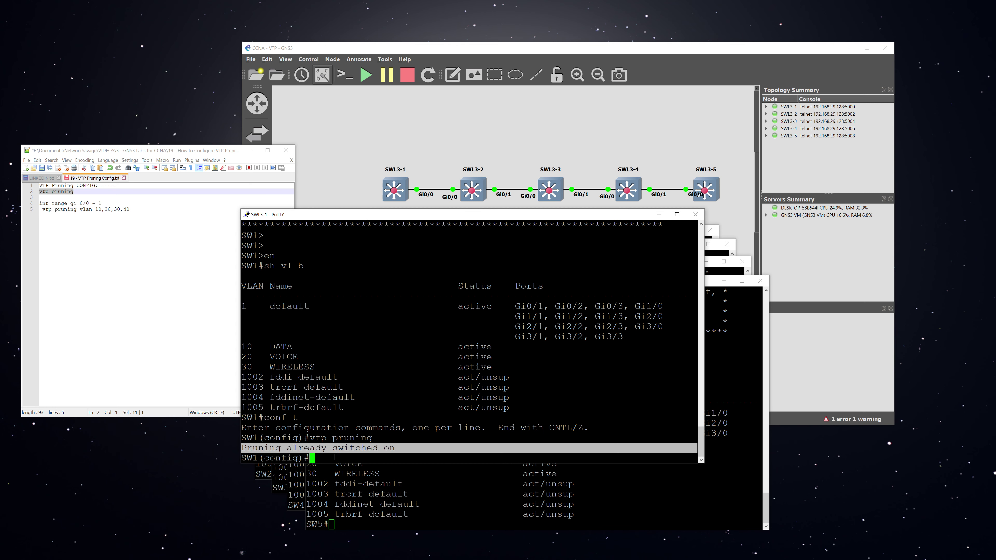
pyautogui.click(381, 442)
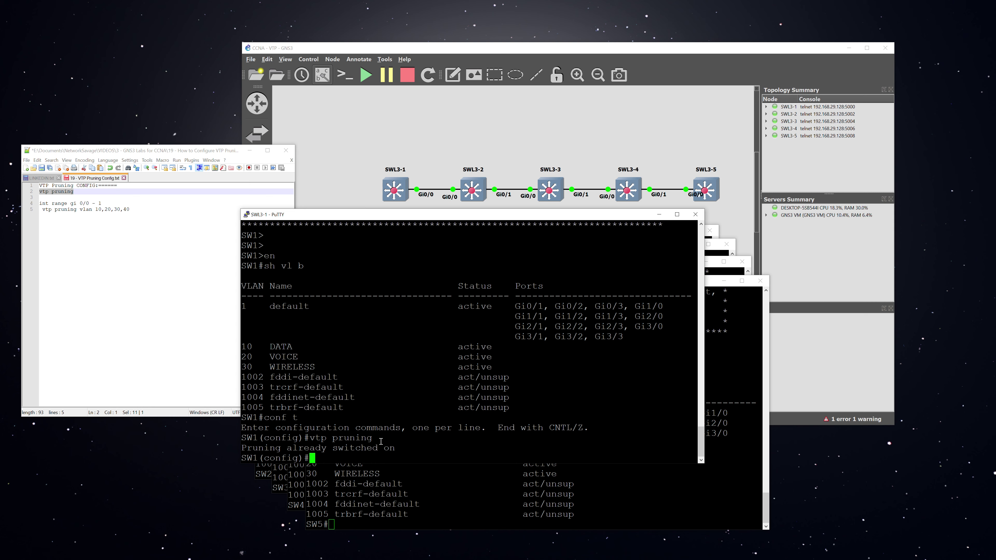
# Enable VTP pruning globally on SW2 with 'conf t' and 'vtp pruning'.
pyautogui.hotkey('alt', 'Tab')
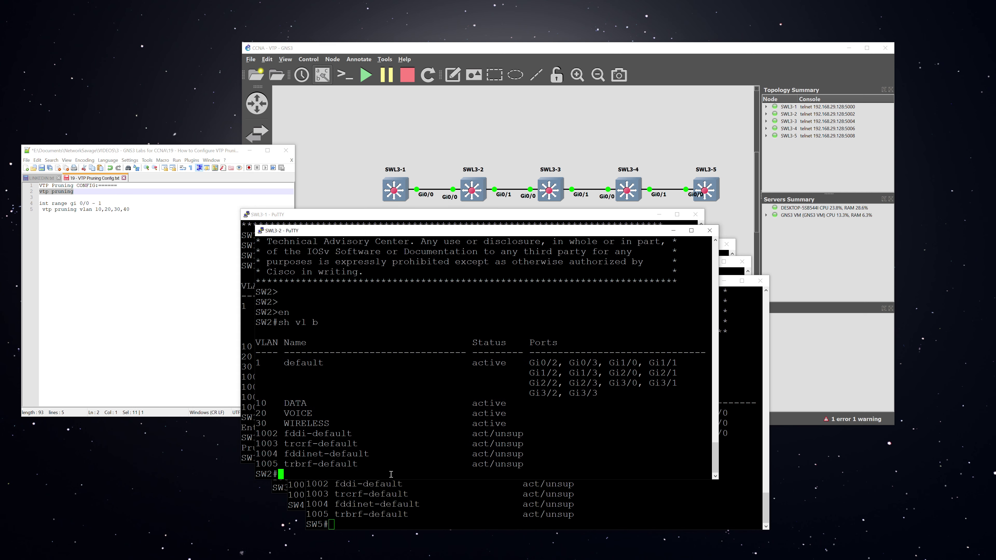
pyautogui.write('conf t')
pyautogui.press('Return')
pyautogui.write('vtp pruning')
pyautogui.press('Return')
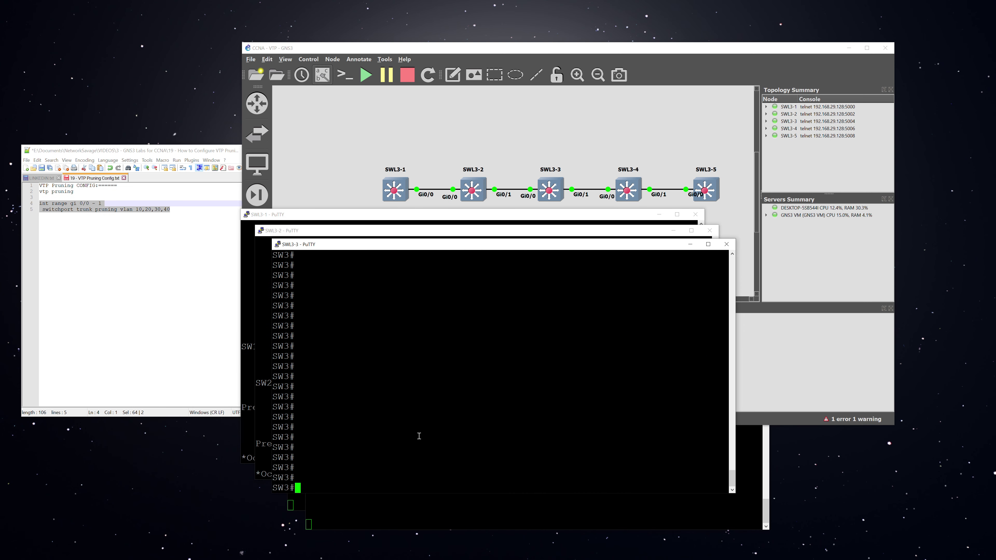
# On SW3, paste 'int range gi 0/0 - 1' and 'switchport trunk pruning vlan 10,20,30,40'.
pyautogui.click(91, 207)
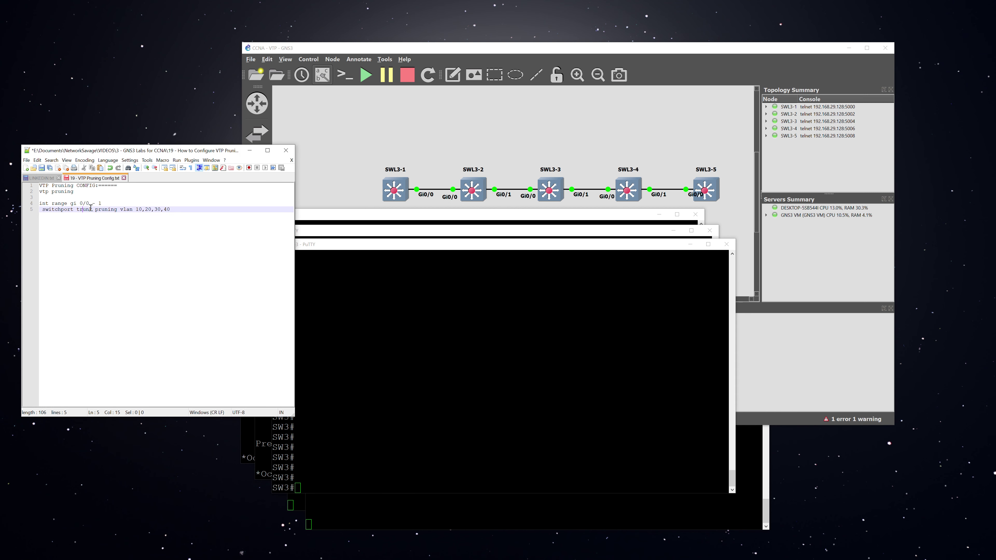
pyautogui.click(379, 421)
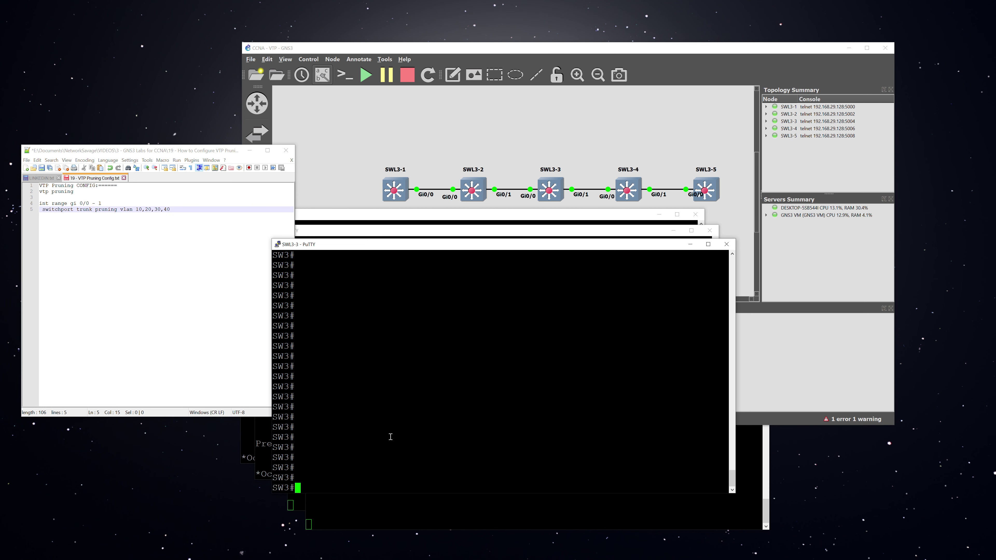
pyautogui.write('conf t')
pyautogui.press('Return')
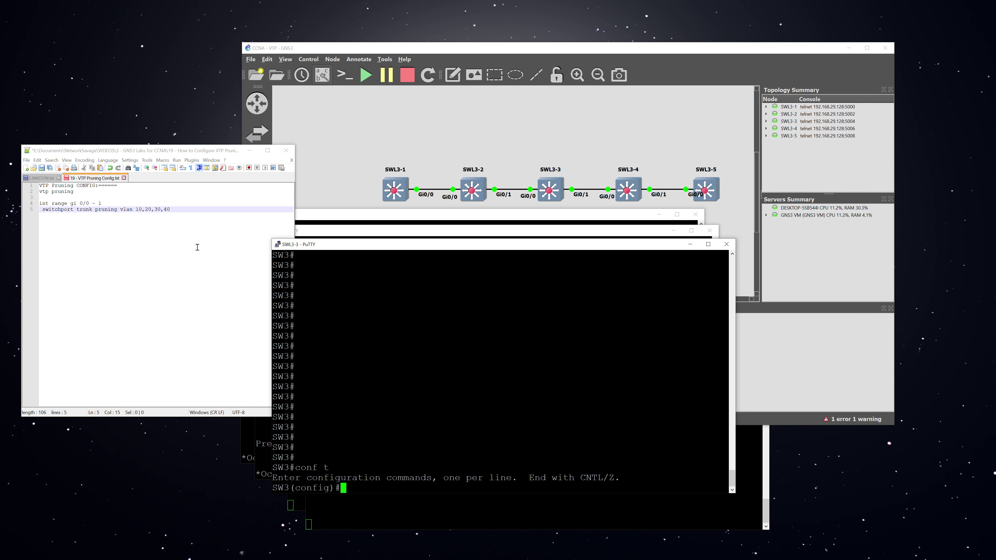
pyautogui.click(168, 236)
pyautogui.moveTo(170, 209); pyautogui.dragTo(30, 204)
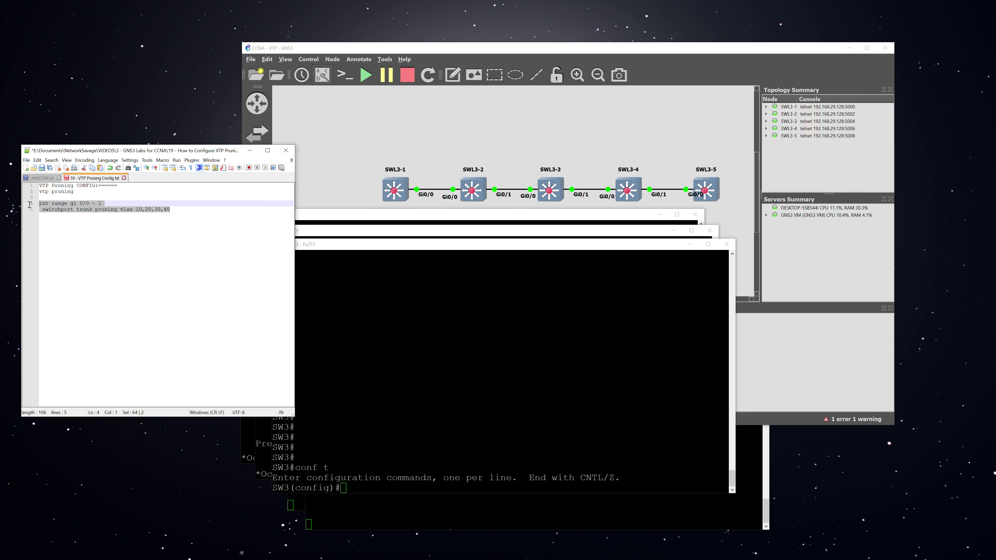
pyautogui.click(409, 362)
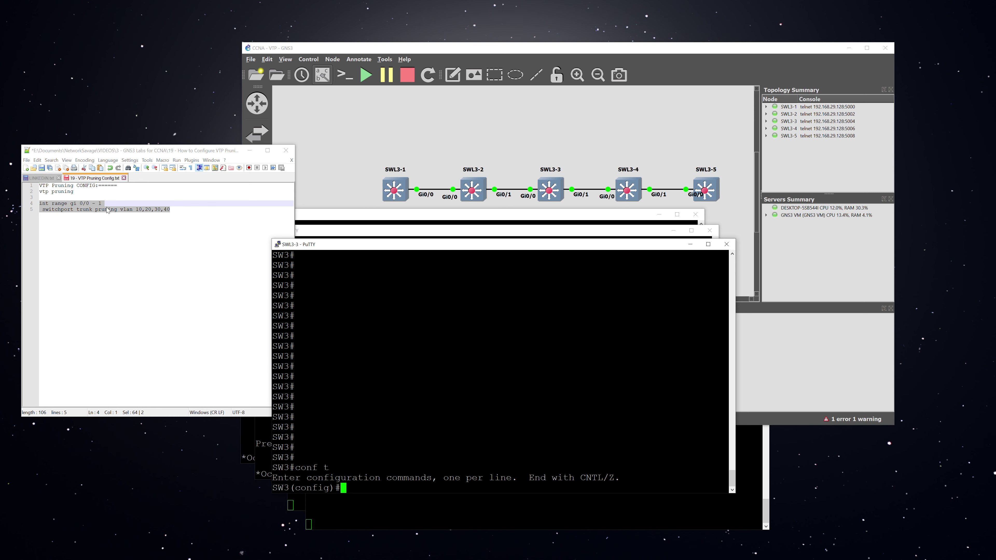
pyautogui.rightClick(435, 453)
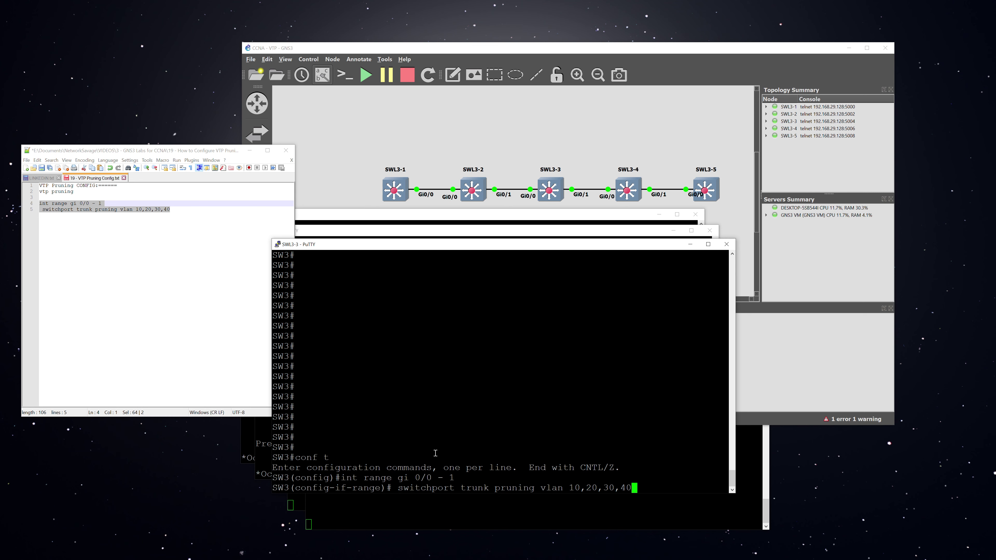
pyautogui.press('Return')
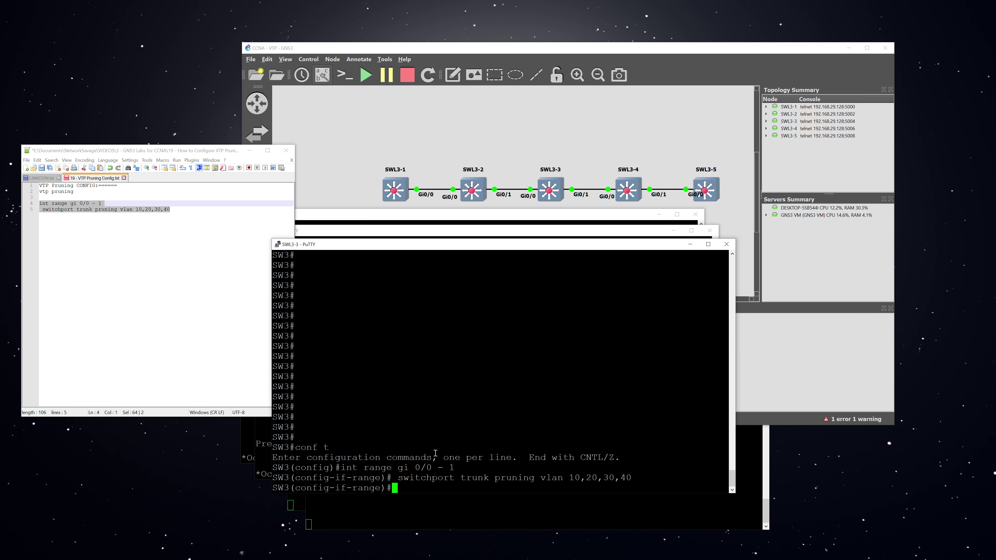
# Verify the pruning line with 'do sh run int gi 0/0' on SW3.
pyautogui.write('do sh run int gi 0/0')
pyautogui.press('Return')
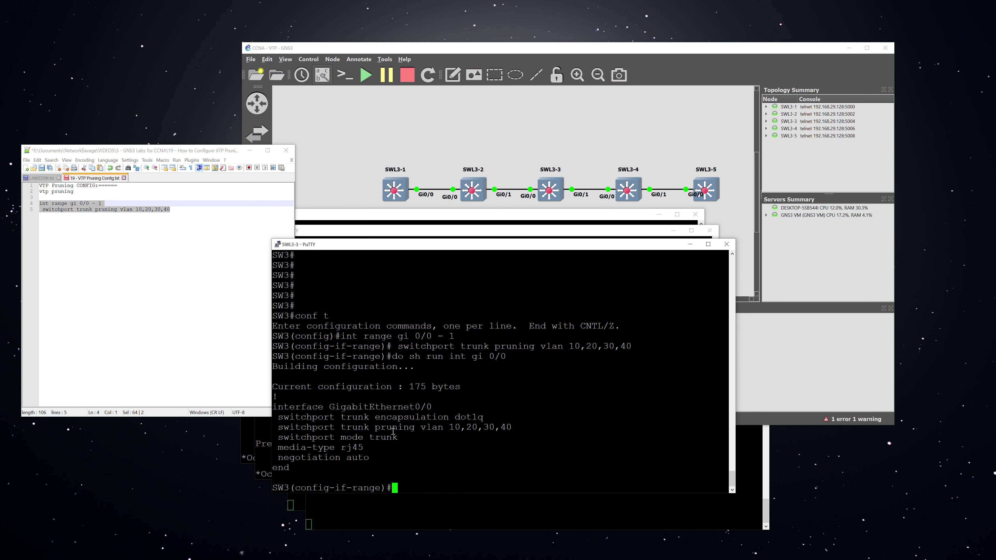
pyautogui.moveTo(379, 456); pyautogui.dragTo(274, 426)
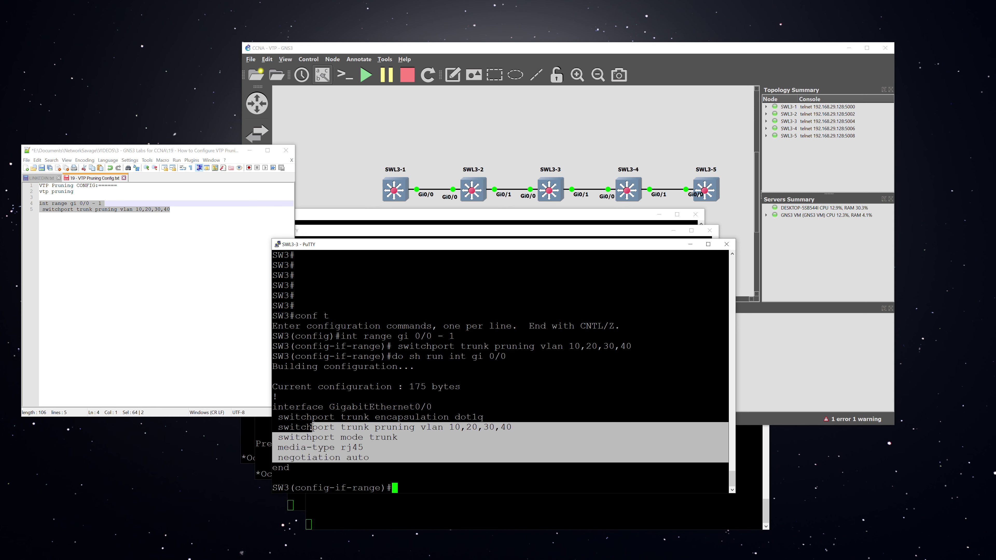
pyautogui.click(419, 437)
pyautogui.moveTo(528, 427); pyautogui.dragTo(273, 427)
pyautogui.click(505, 464)
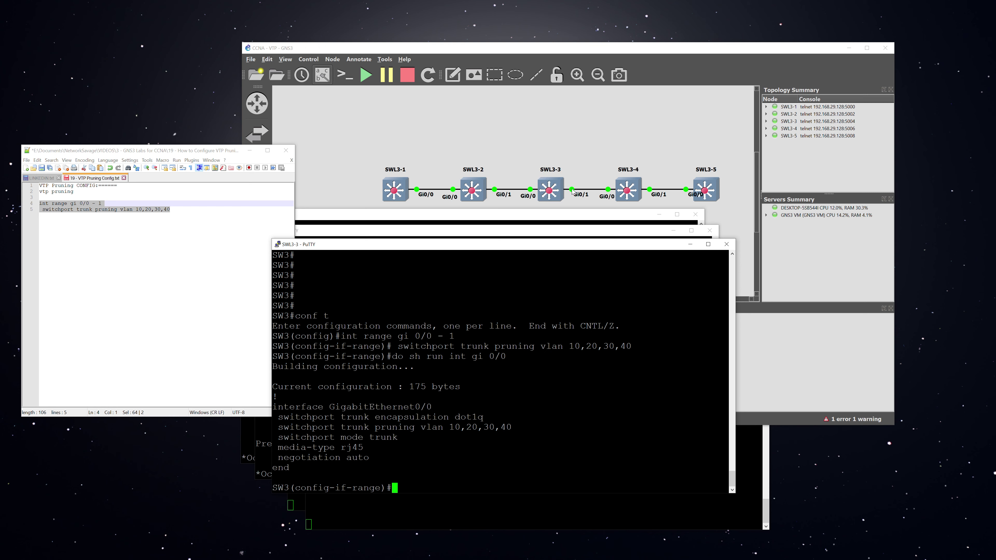
# Open SWL3-4's console and enable VTP pruning globally with en, conf t, vtp pruning.
pyautogui.doubleClick(632, 190)
pyautogui.press('Return')
pyautogui.press('Return')
pyautogui.write('en')
pyautogui.press('Return')
pyautogui.write('conf t')
pyautogui.press('Return')
pyautogui.press('Return')
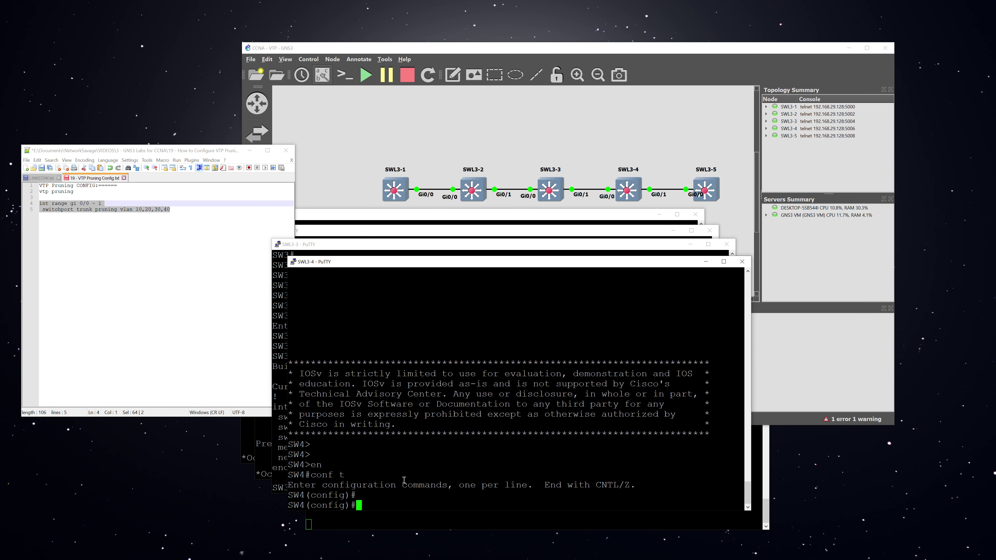
pyautogui.write('vtp pruning')
pyautogui.press('Return')
# Enable VTP pruning on SW5, exit config mode, and return to the GNS3 topology.
pyautogui.click(381, 526)
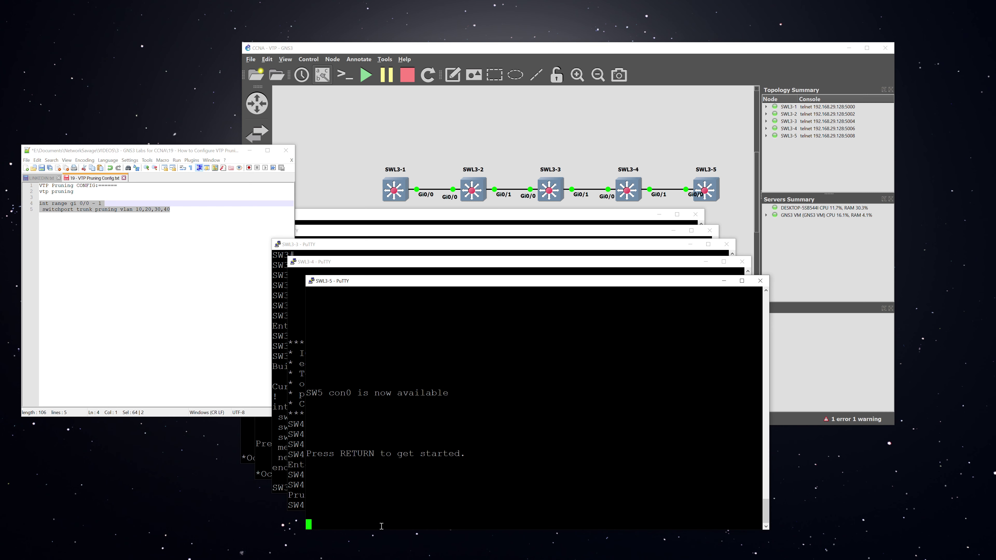
pyautogui.press('Return')
pyautogui.write('en')
pyautogui.press('Return')
pyautogui.write('conf t')
pyautogui.press('Return')
pyautogui.write('vtp pruning')
pyautogui.press('Return')
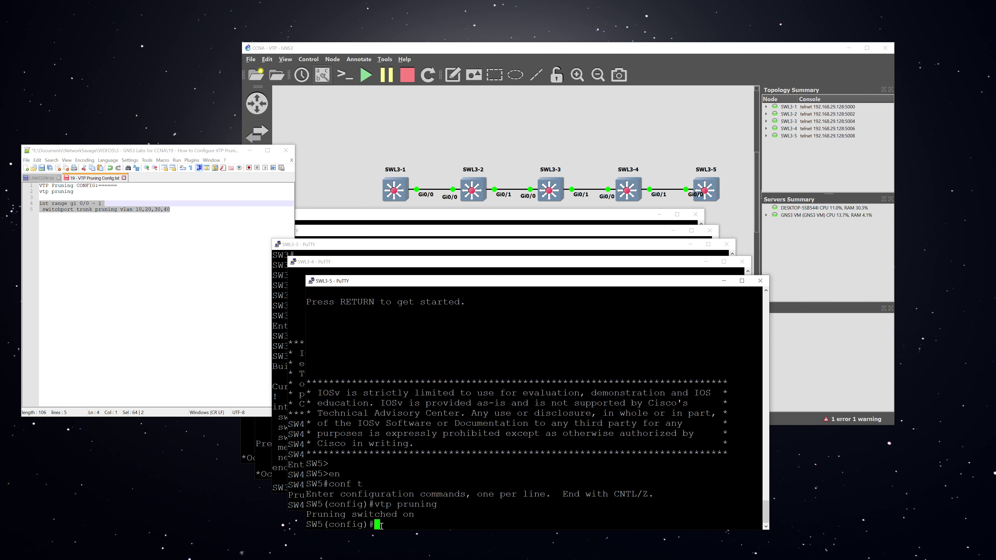
pyautogui.hotkey('ctrl', 'z')
pyautogui.click(595, 193)
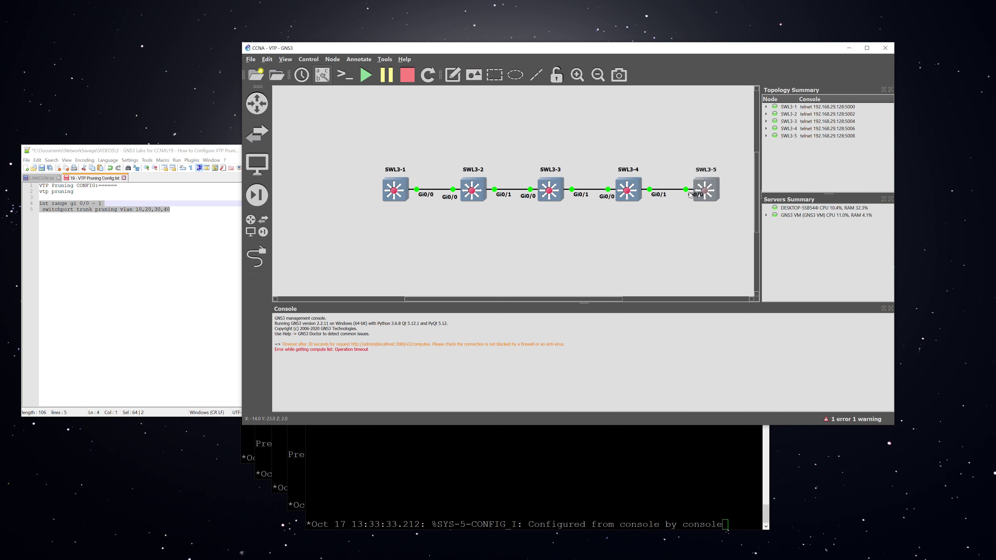
# Move SWL3-5's Gi0/0 label slightly left so it clears the switch icon.
pyautogui.moveTo(699, 197); pyautogui.dragTo(688, 198)
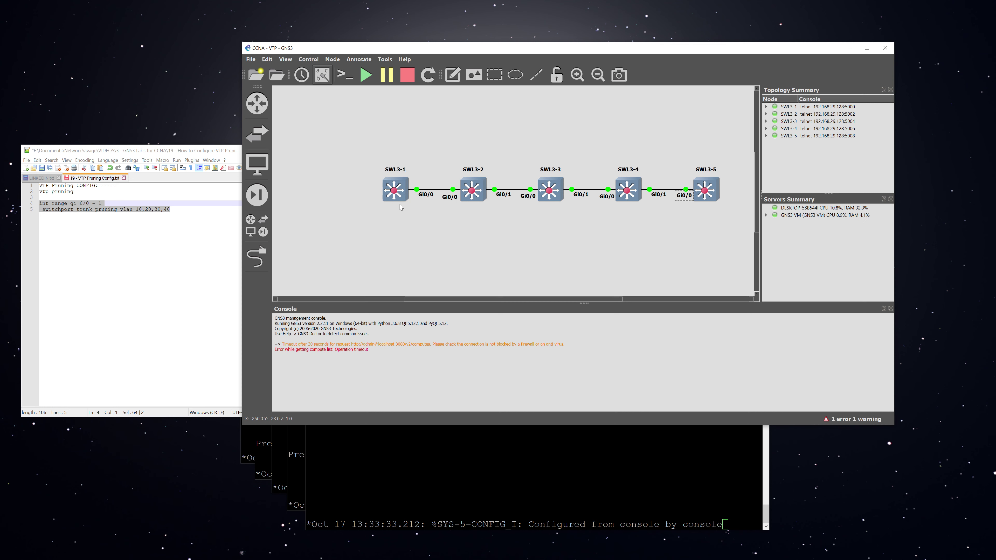
pyautogui.moveTo(478, 189)
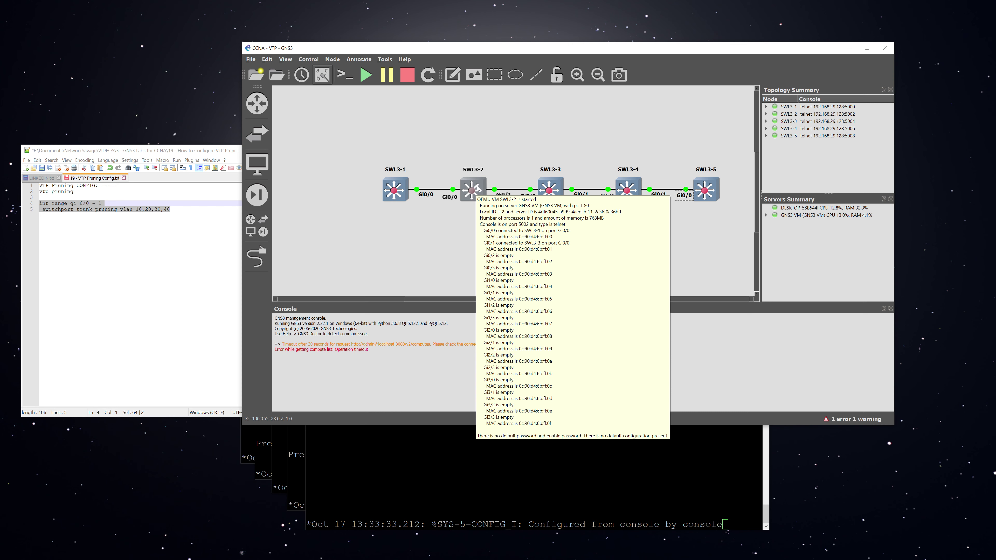
pyautogui.moveTo(704, 191)
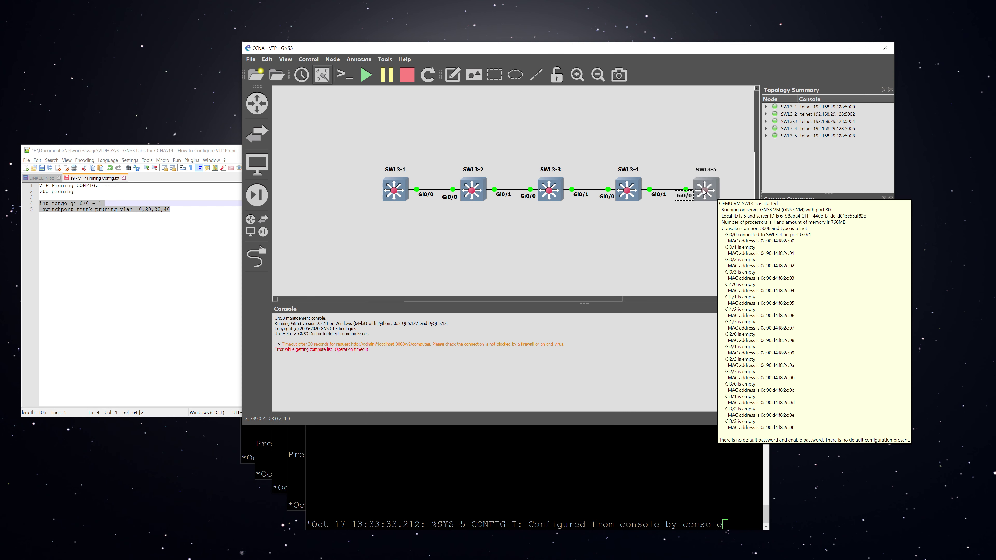